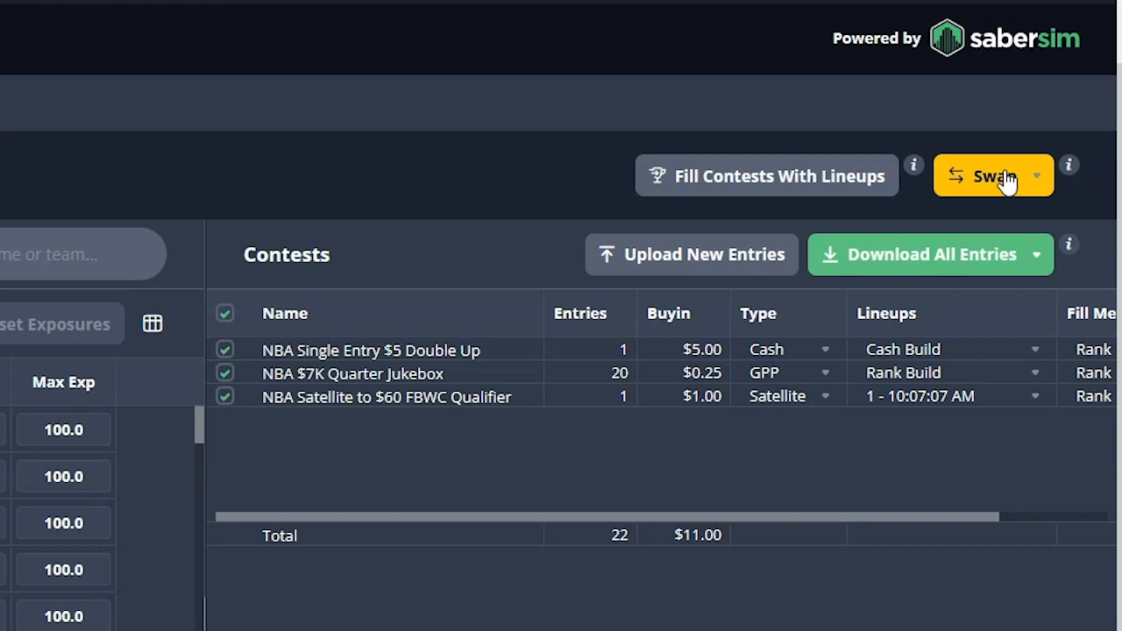
- Run a Quick Swap replacing all "Out" players with the best available, and decline the entries file download
click(1000, 190)
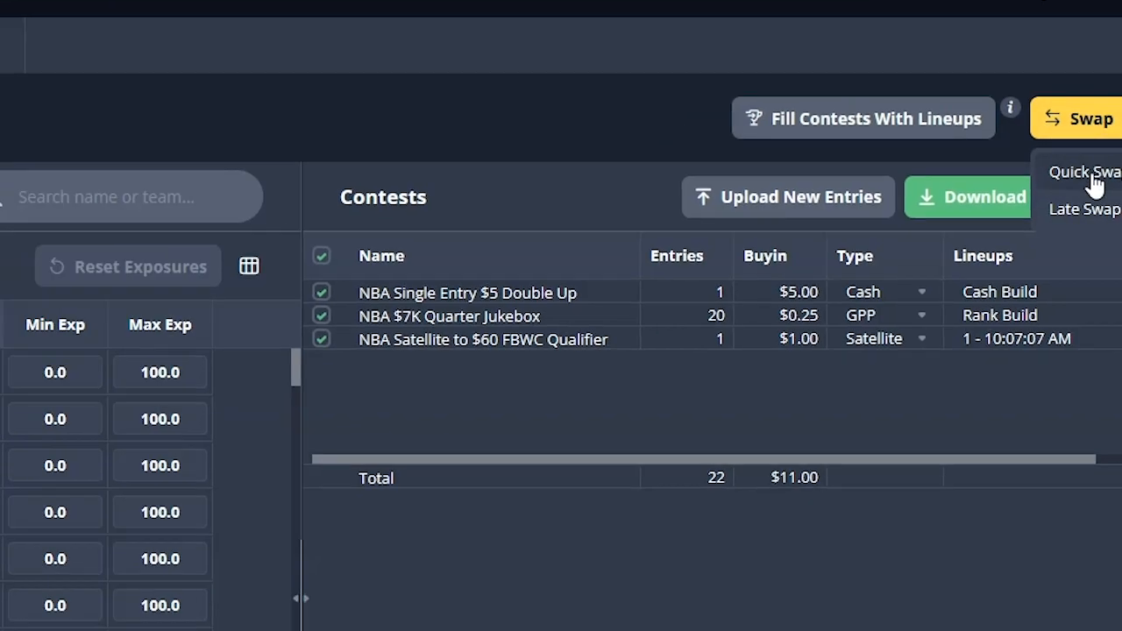
click(1092, 177)
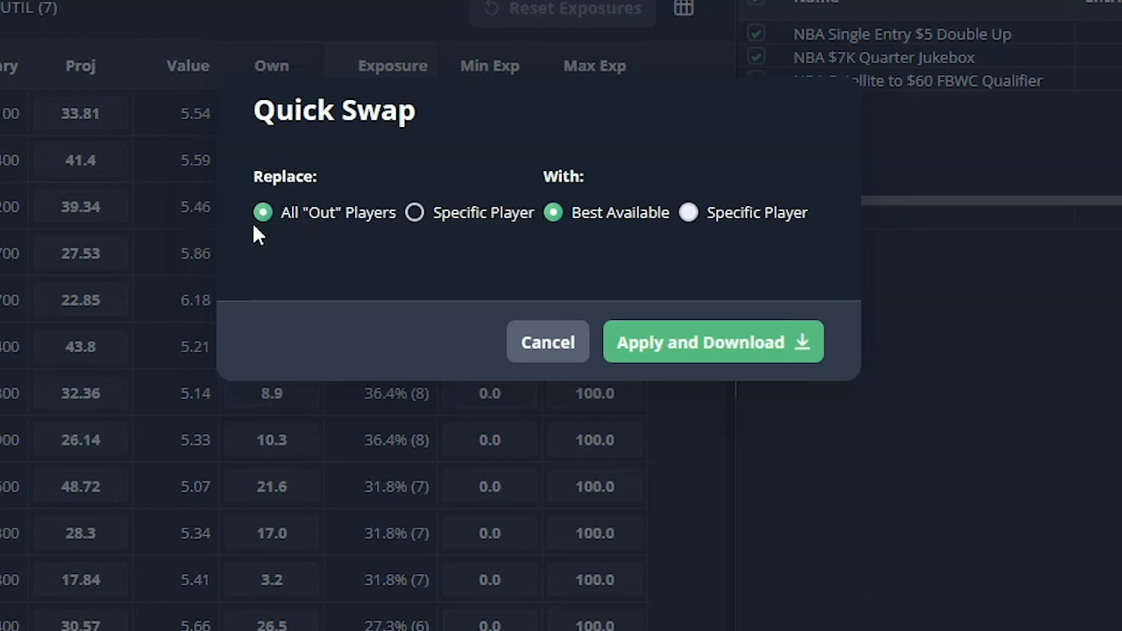
click(732, 359)
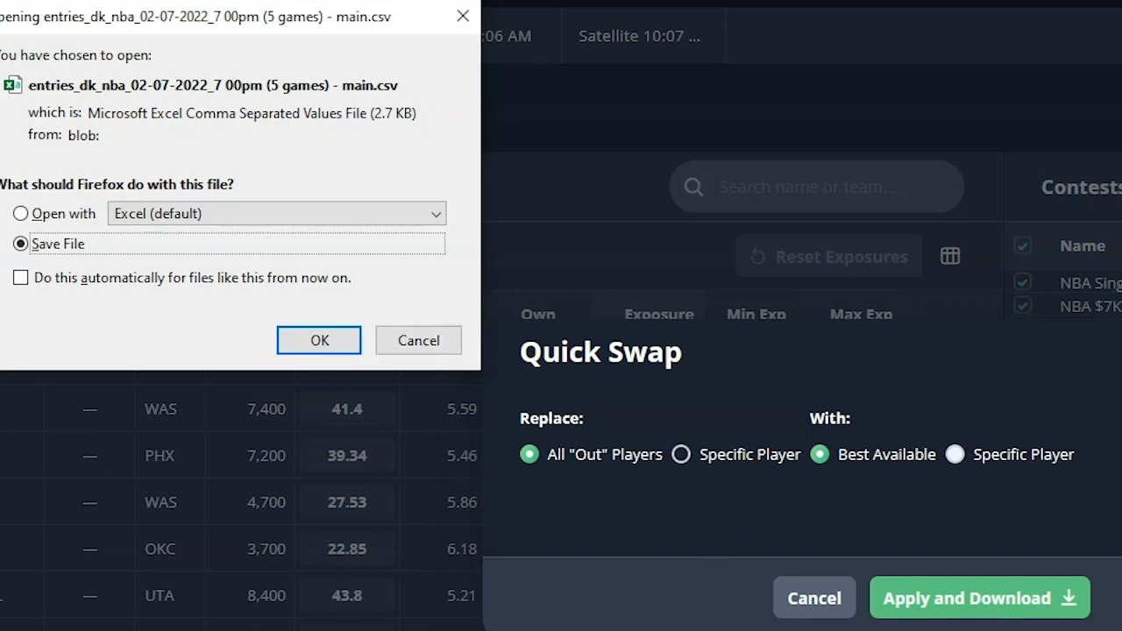
click(438, 349)
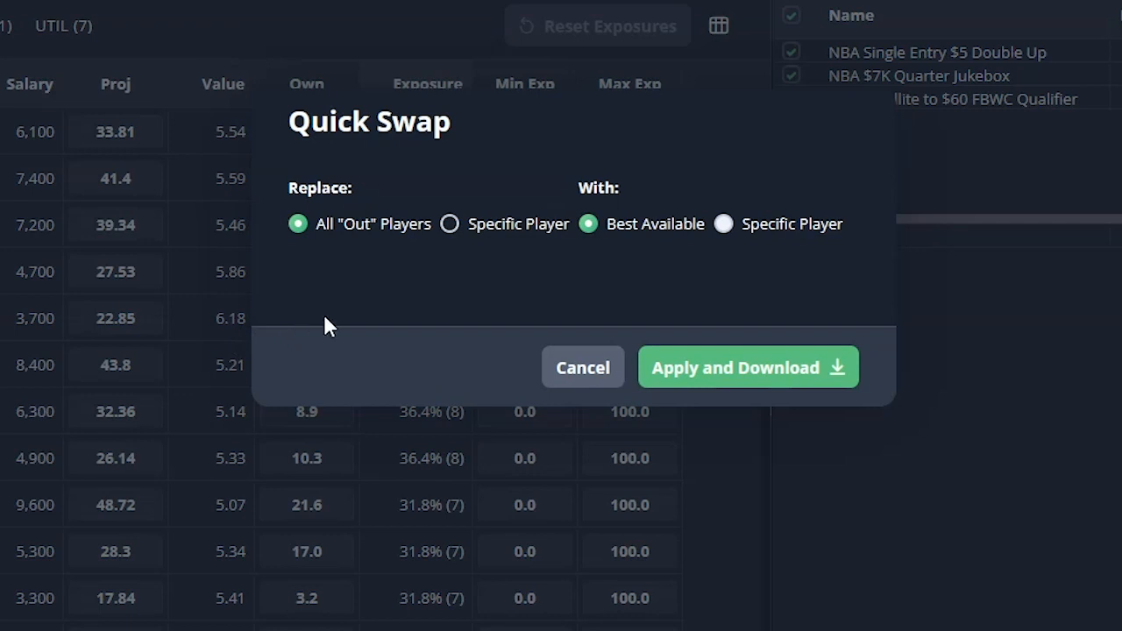
- Set the Quick Swap to replace a specific player, Donovan Mitchell (All)
click(510, 230)
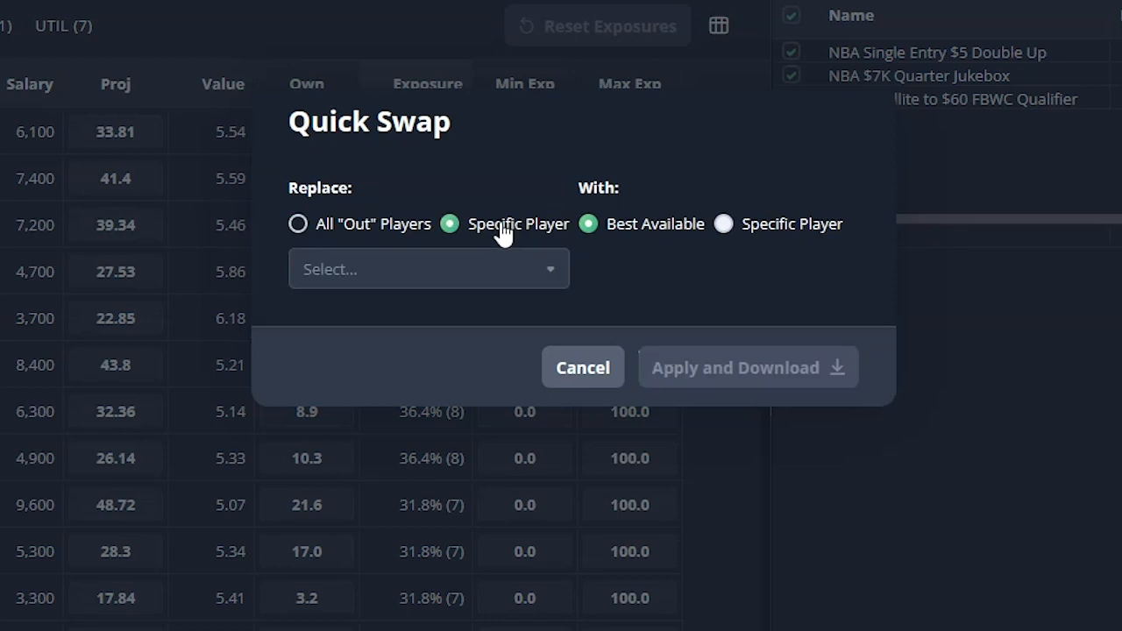
click(437, 268)
click(621, 274)
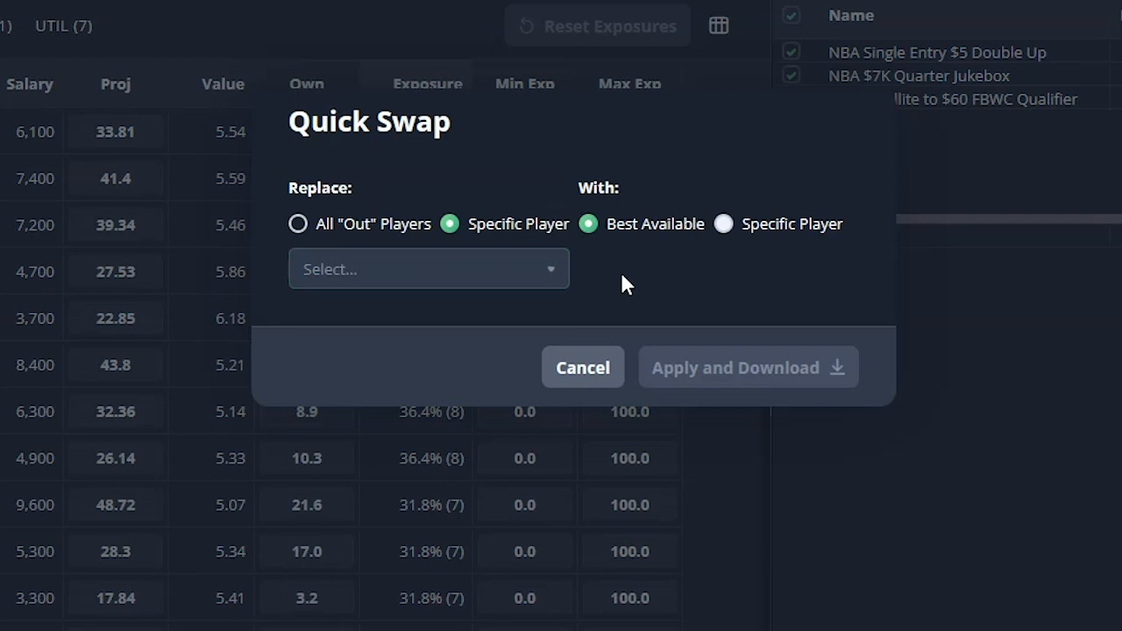
click(538, 281)
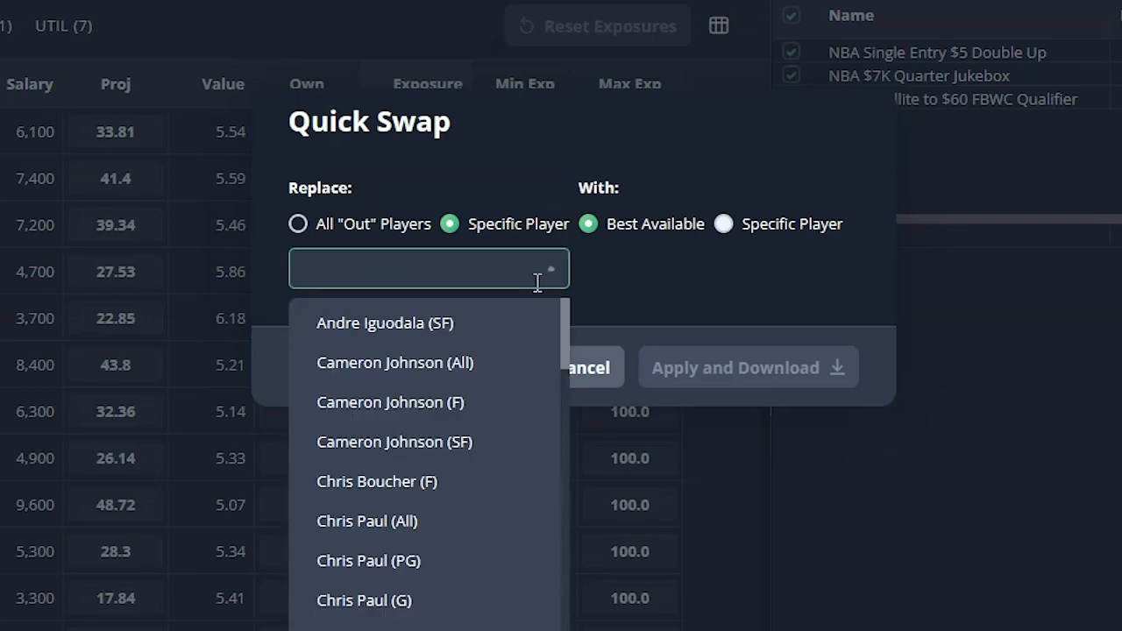
text(dono)
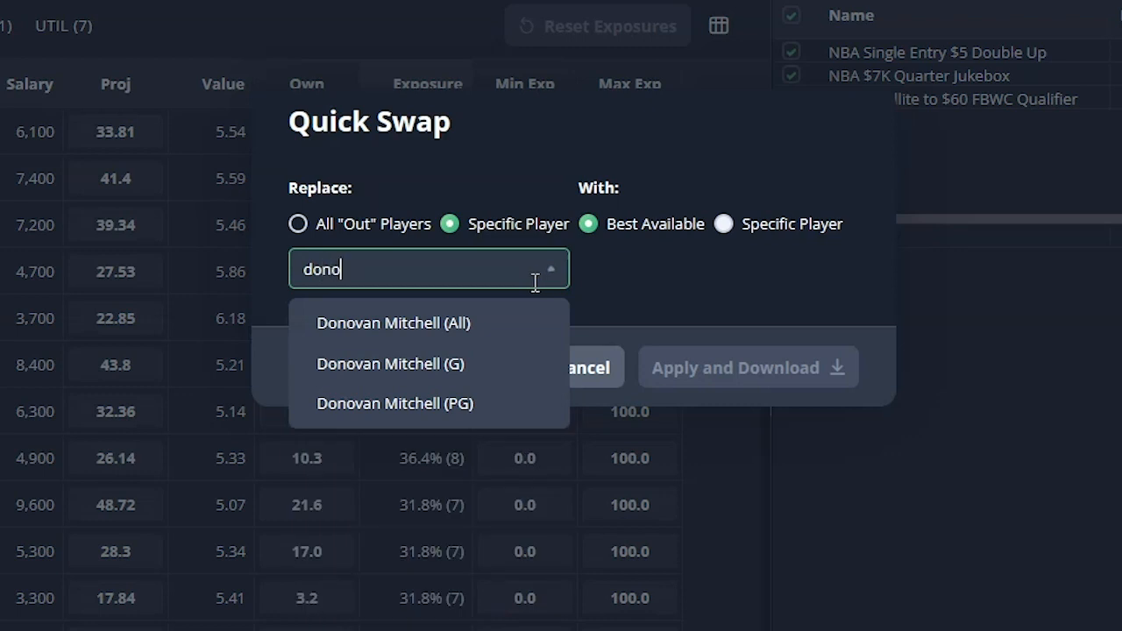
click(336, 327)
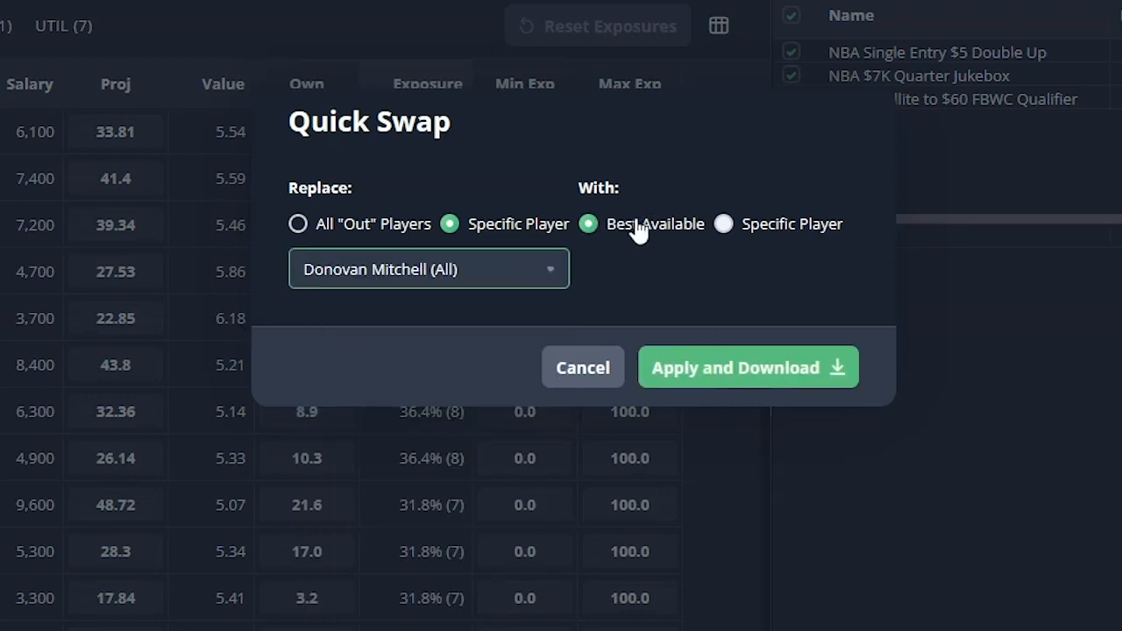
- Apply the swap with the best available players, save the entries CSV file, and close Quick Swap
click(723, 224)
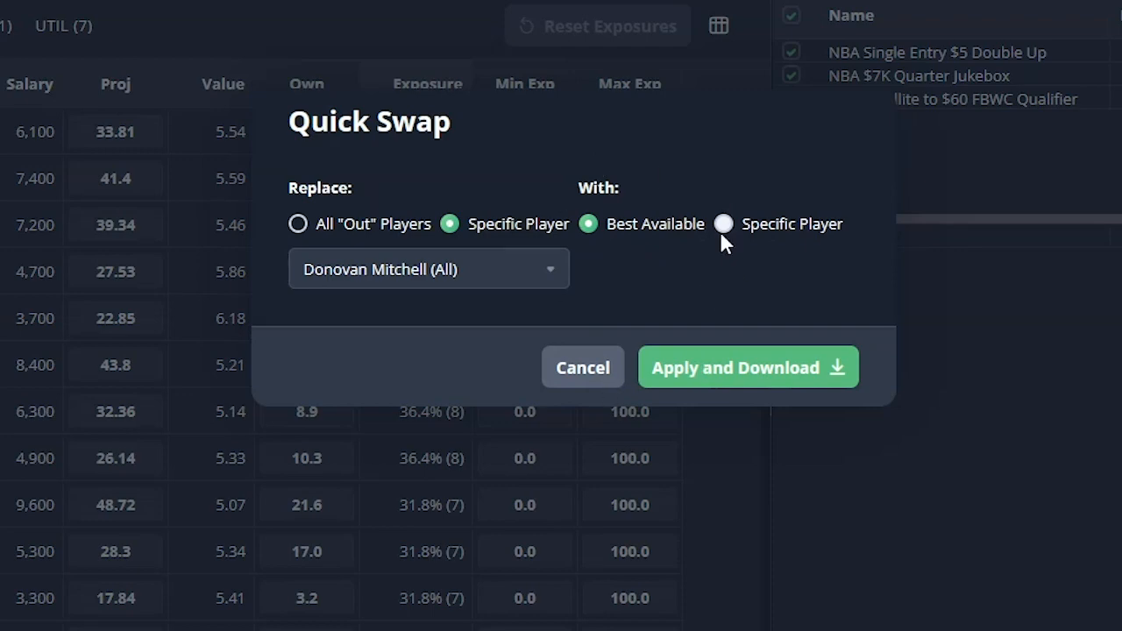
click(742, 377)
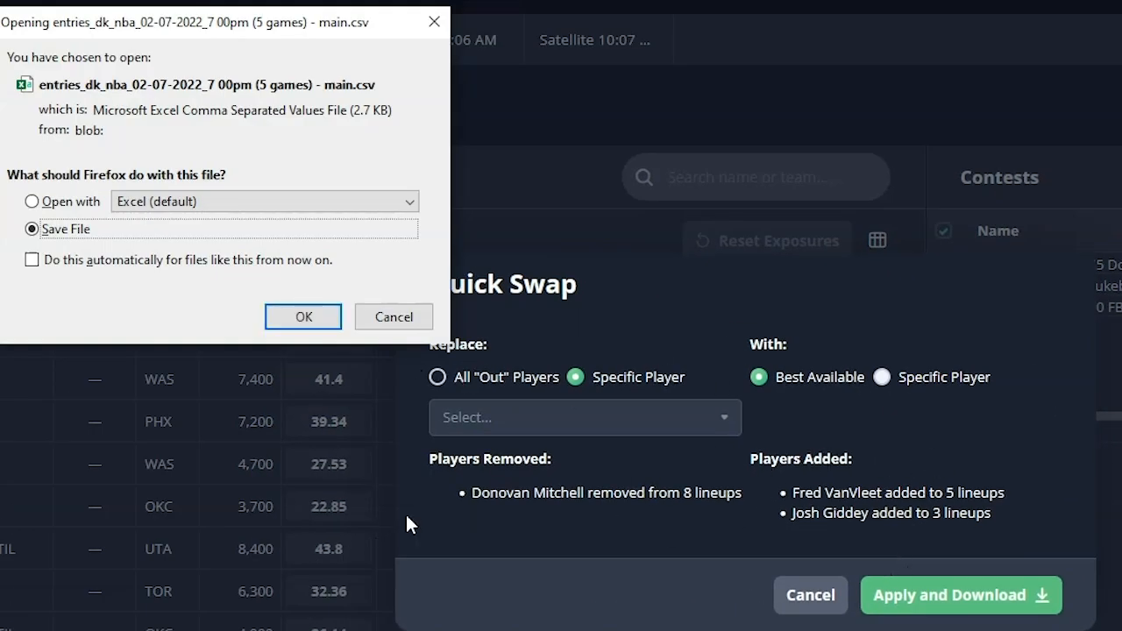
click(487, 482)
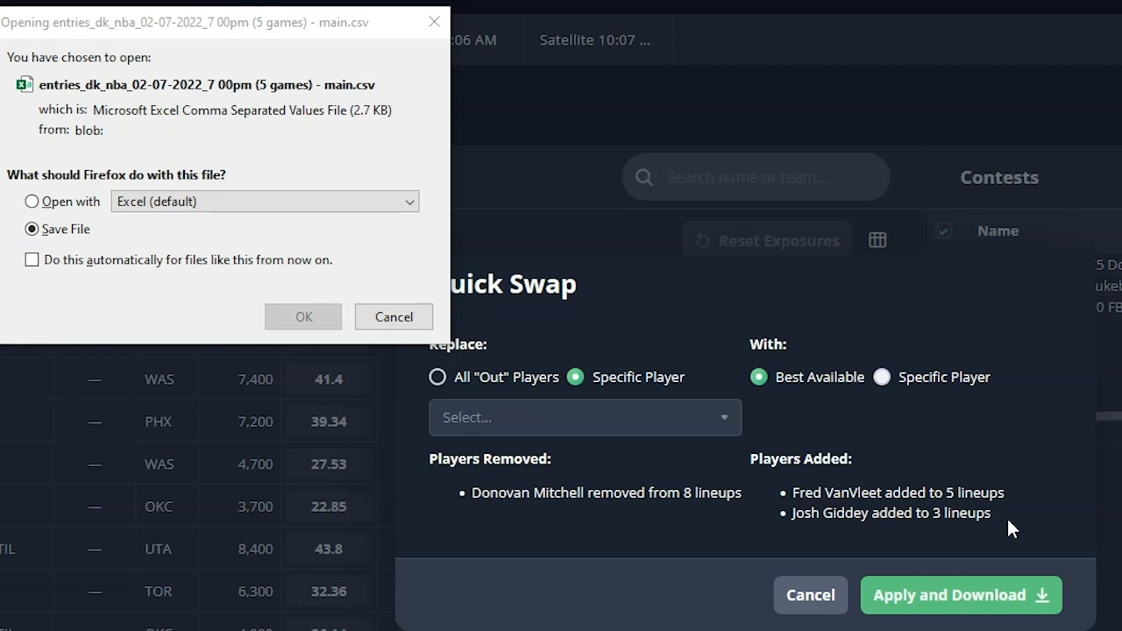
click(298, 318)
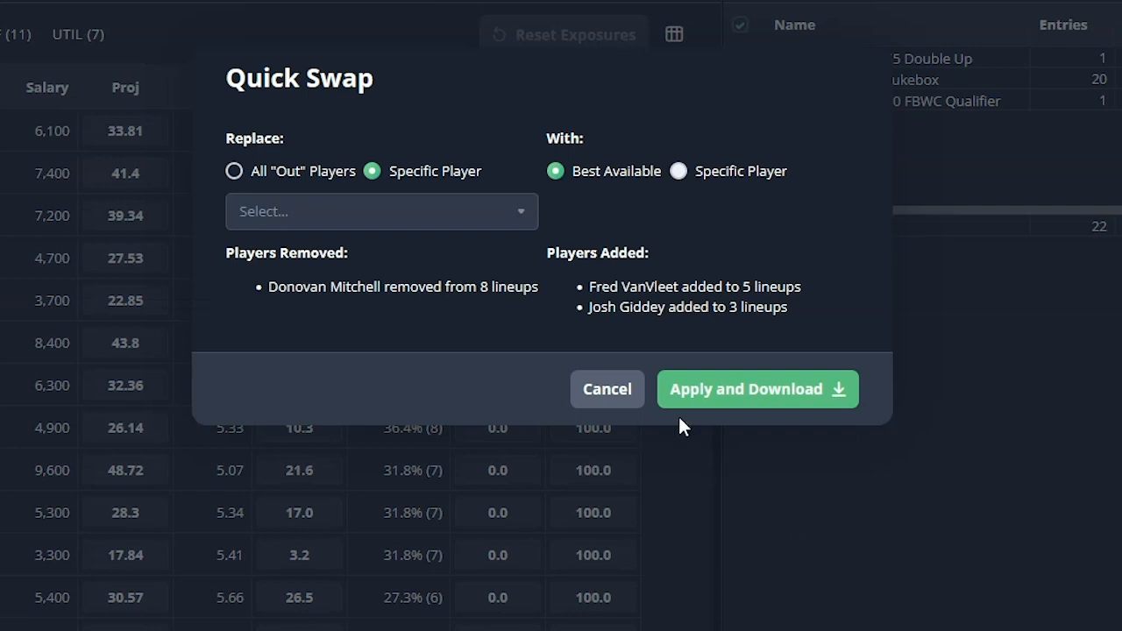
click(607, 390)
- Late swap all 22 lineups using the GPP style, after checking the stacking rules
click(1014, 167)
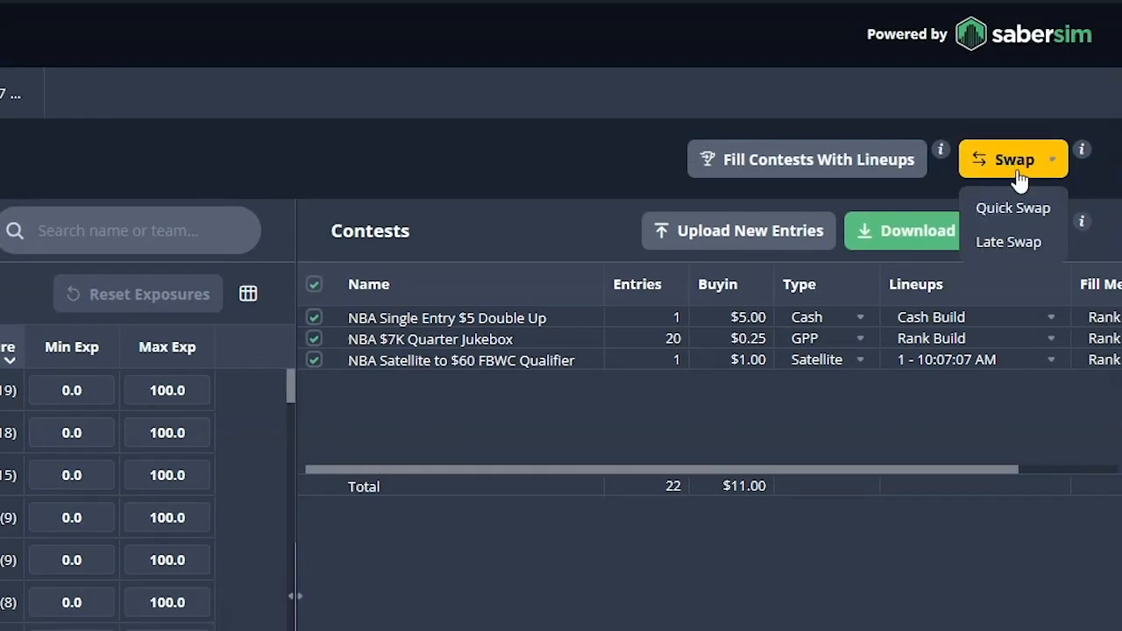
click(1008, 242)
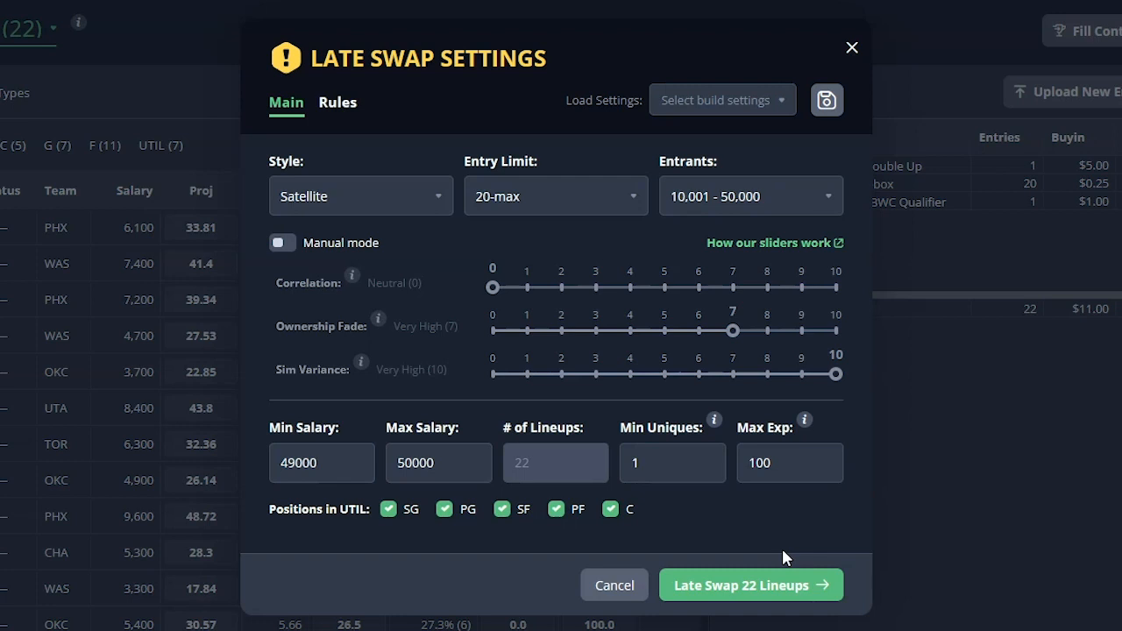
click(370, 195)
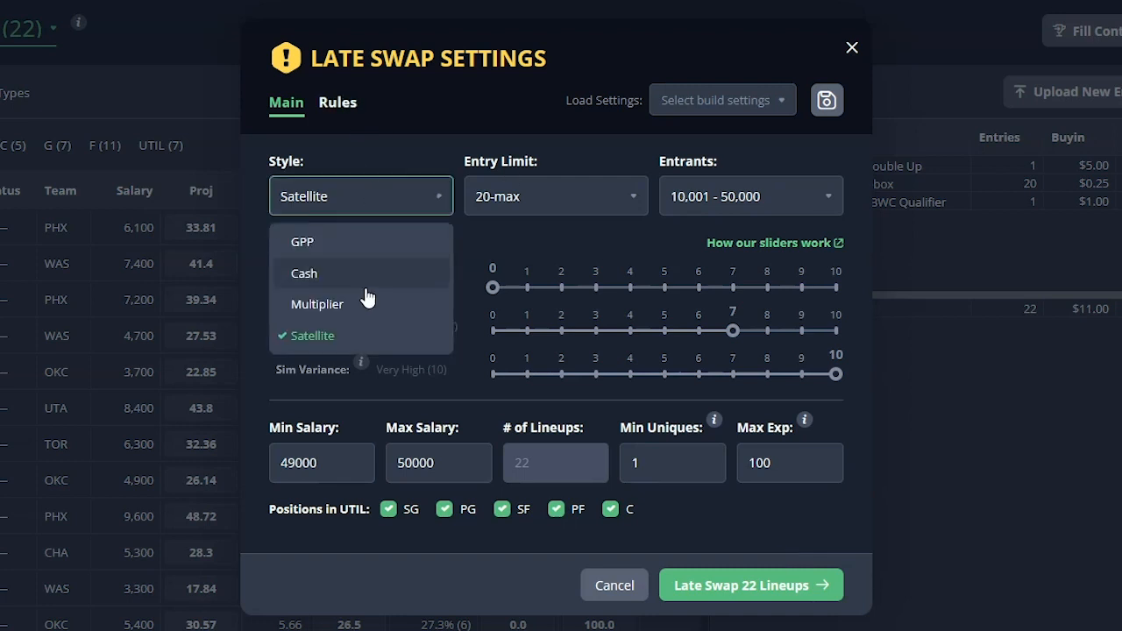
click(363, 243)
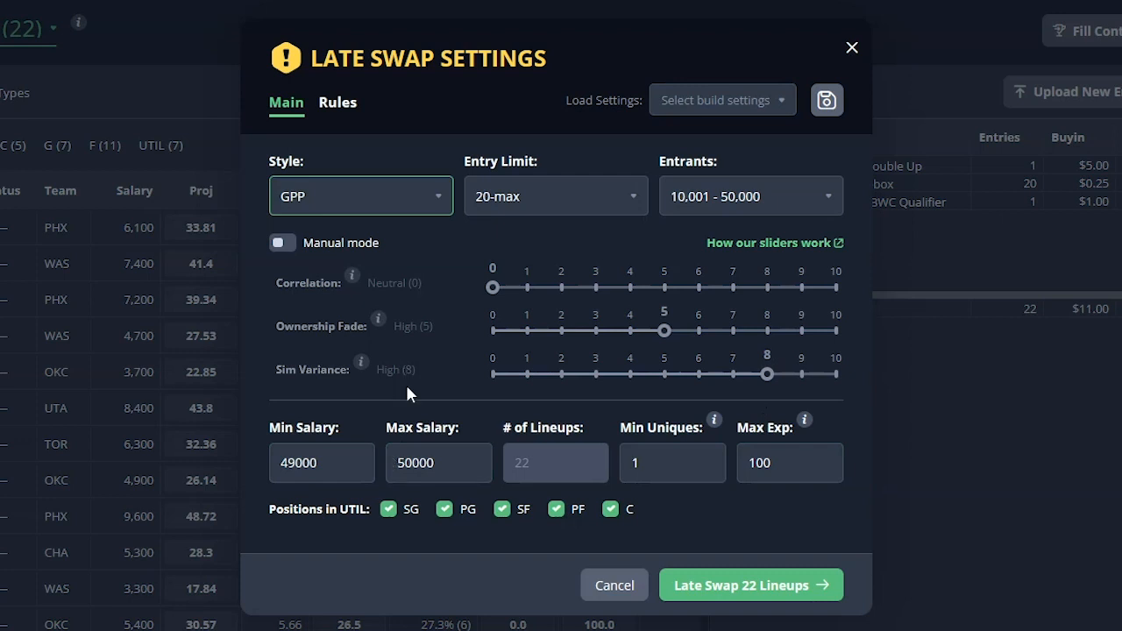
click(346, 106)
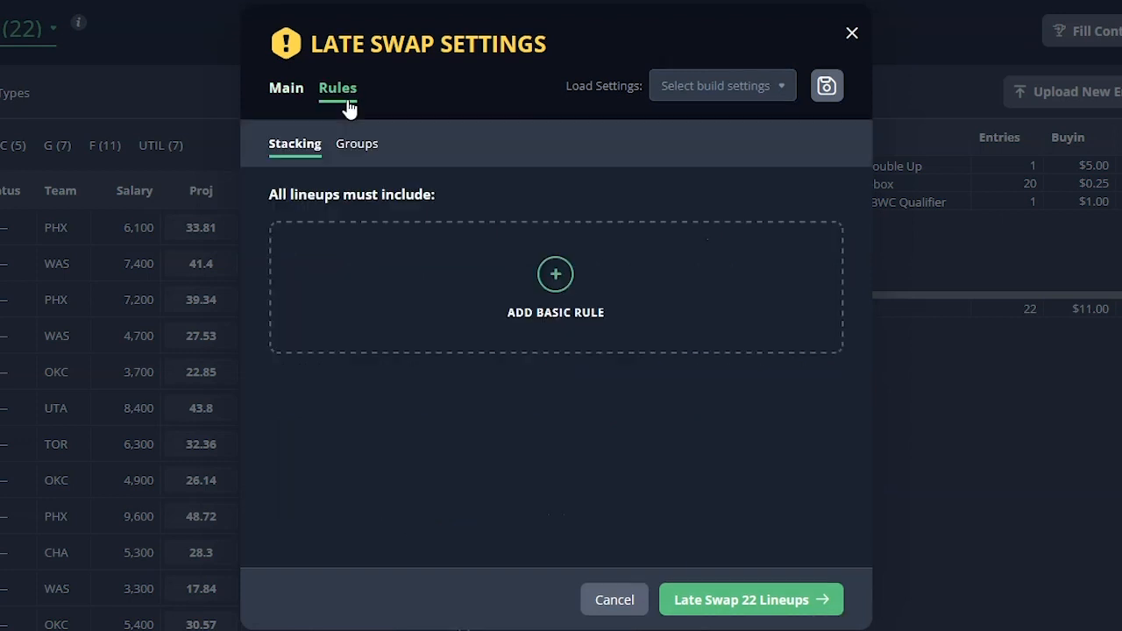
click(287, 102)
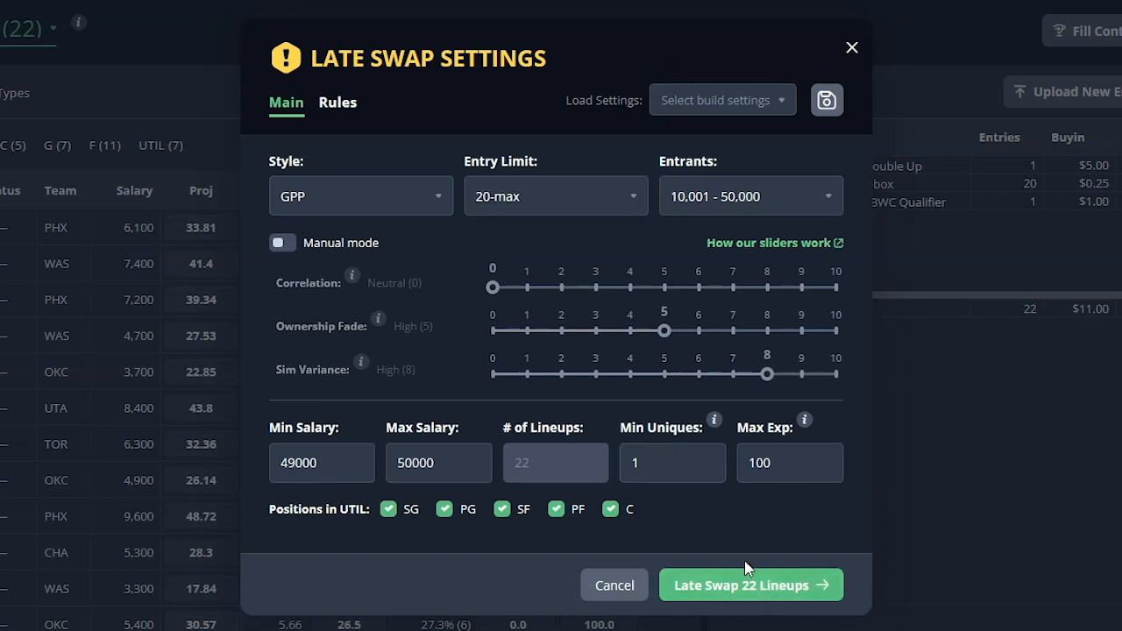
click(752, 593)
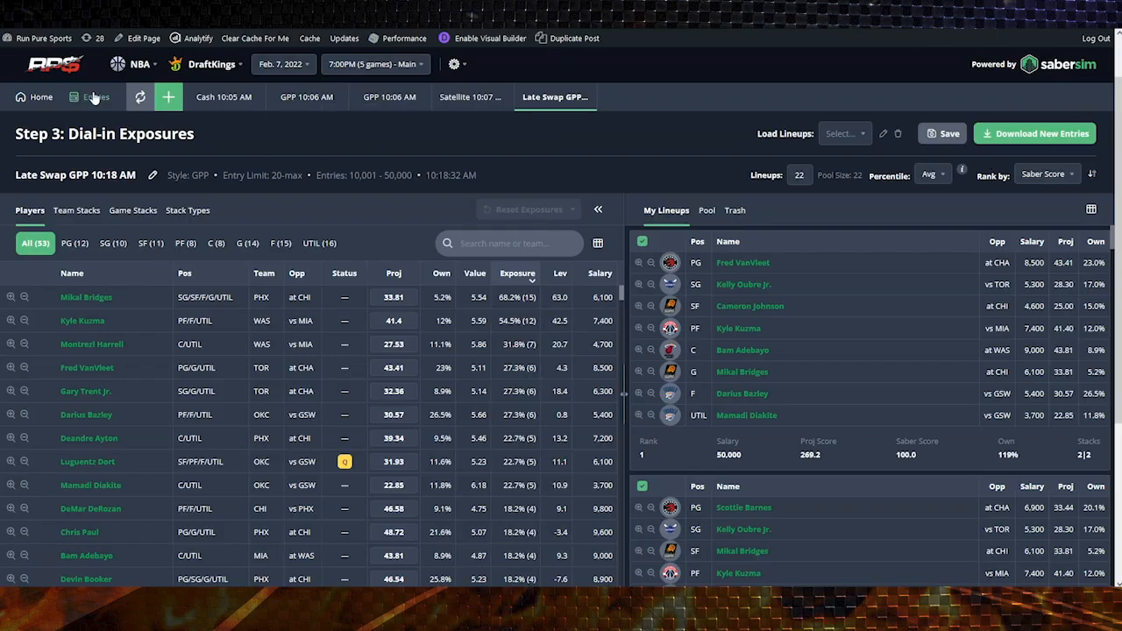
- Return to the entries, review the Late Swap settings for all lineups, and close them
click(88, 98)
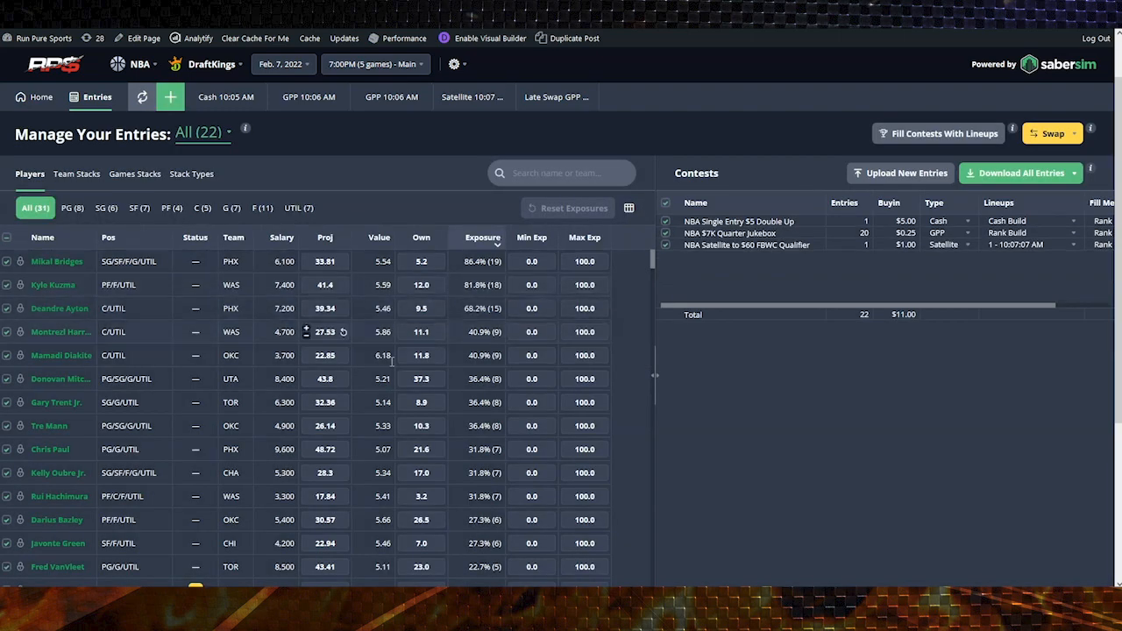
click(1049, 136)
click(1049, 179)
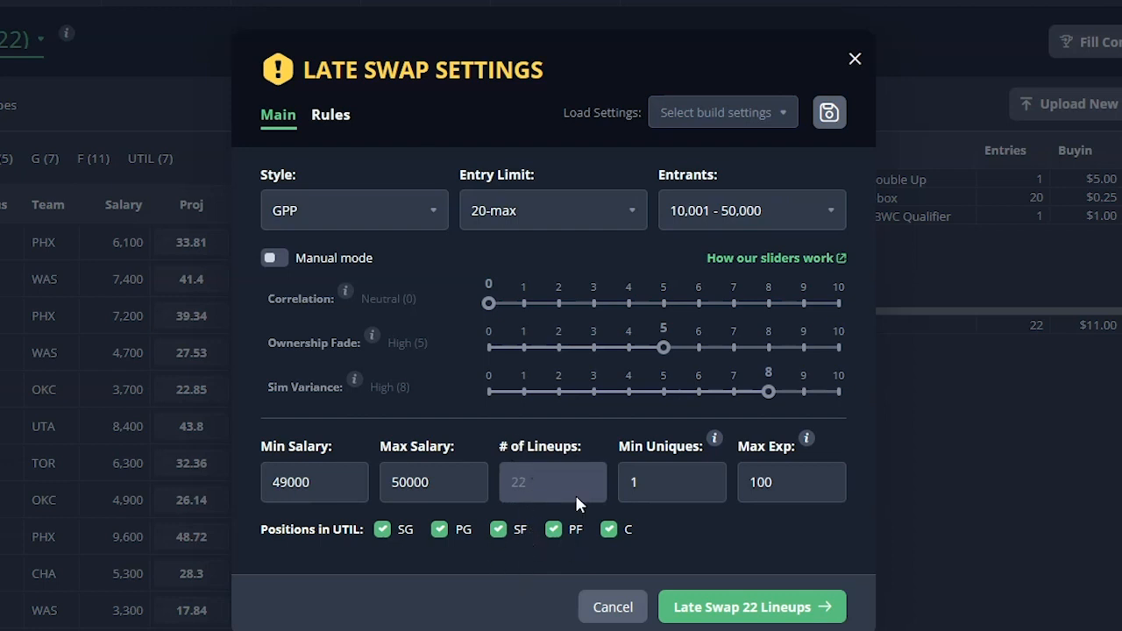
click(1117, 533)
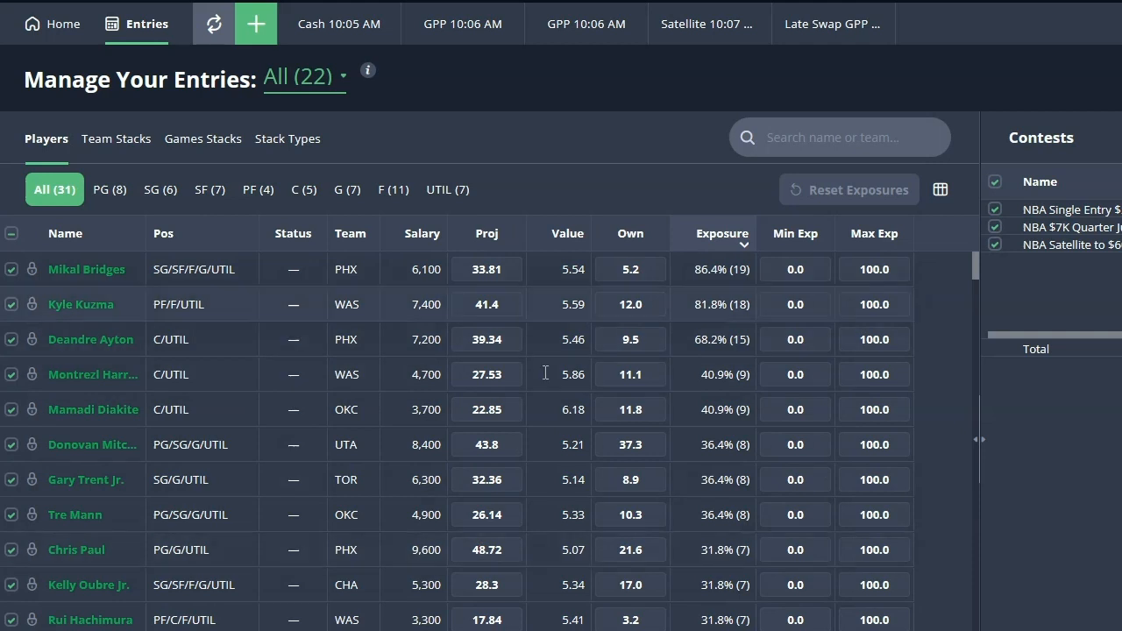
- Set Mikal Bridges' maximum exposure to 50
text(50)
click(1029, 455)
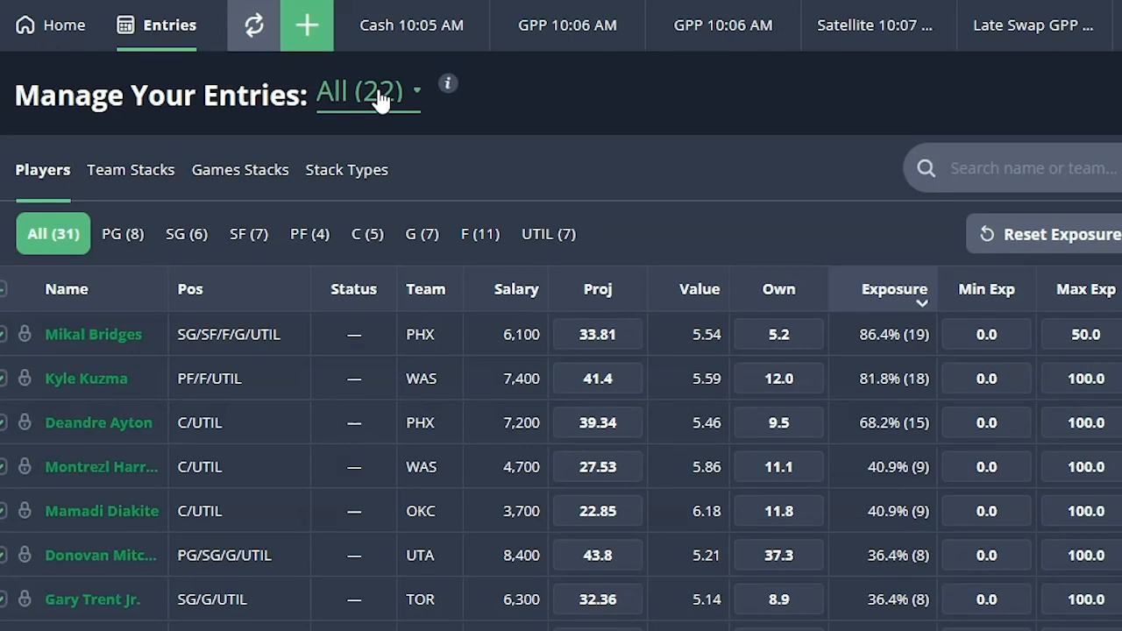
- Filter the entries to Cash only and late swap that lineup using the Cash style
click(379, 97)
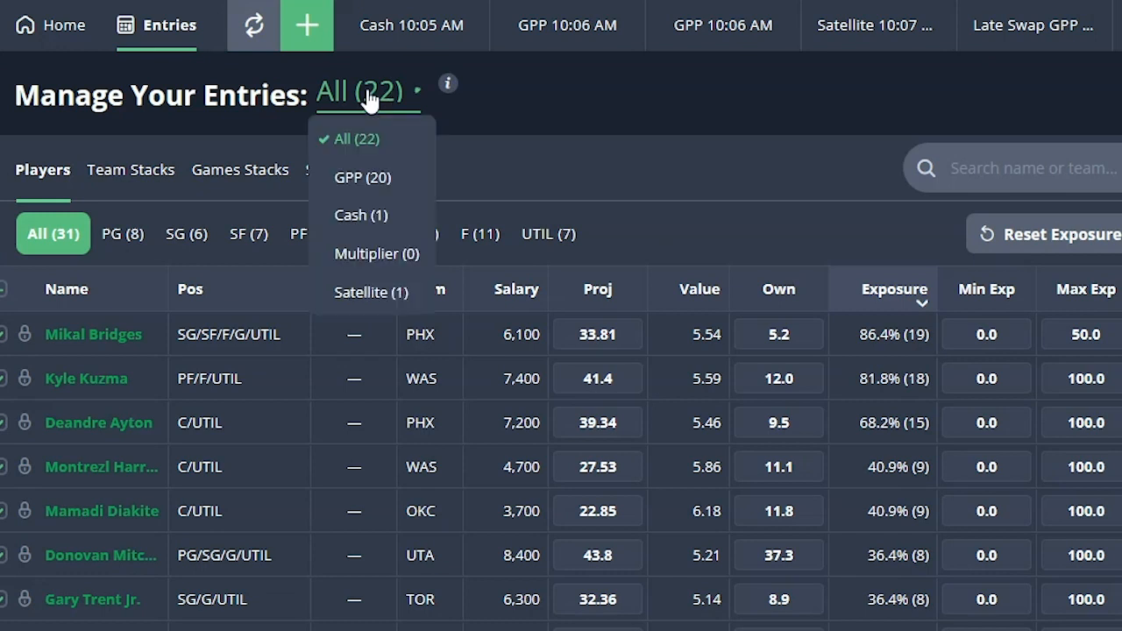
click(382, 212)
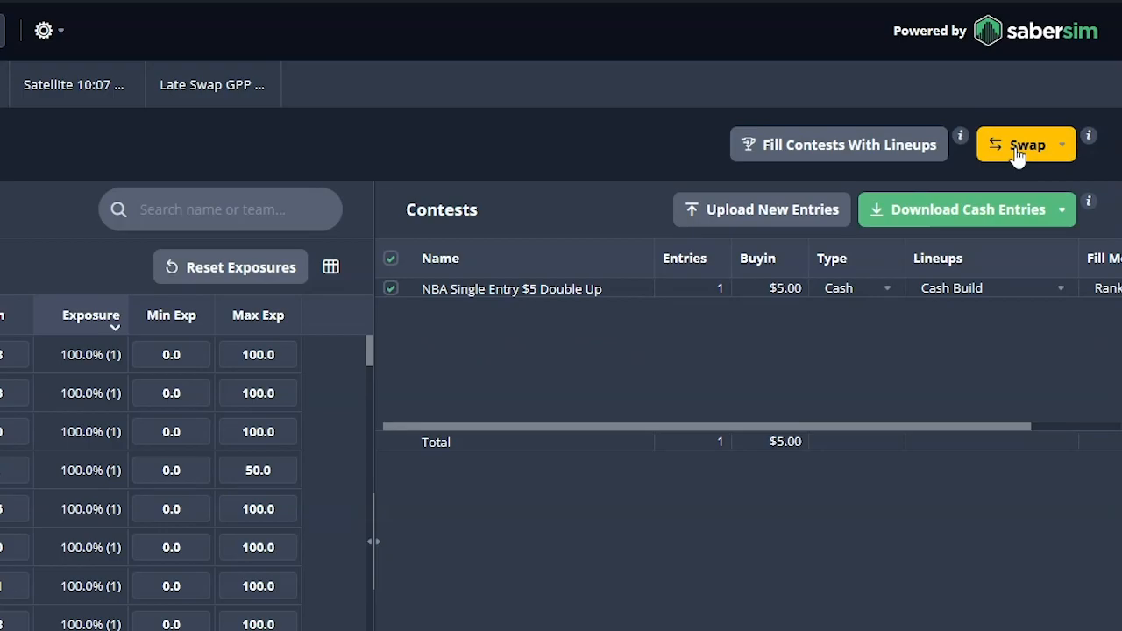
click(1017, 147)
click(1027, 220)
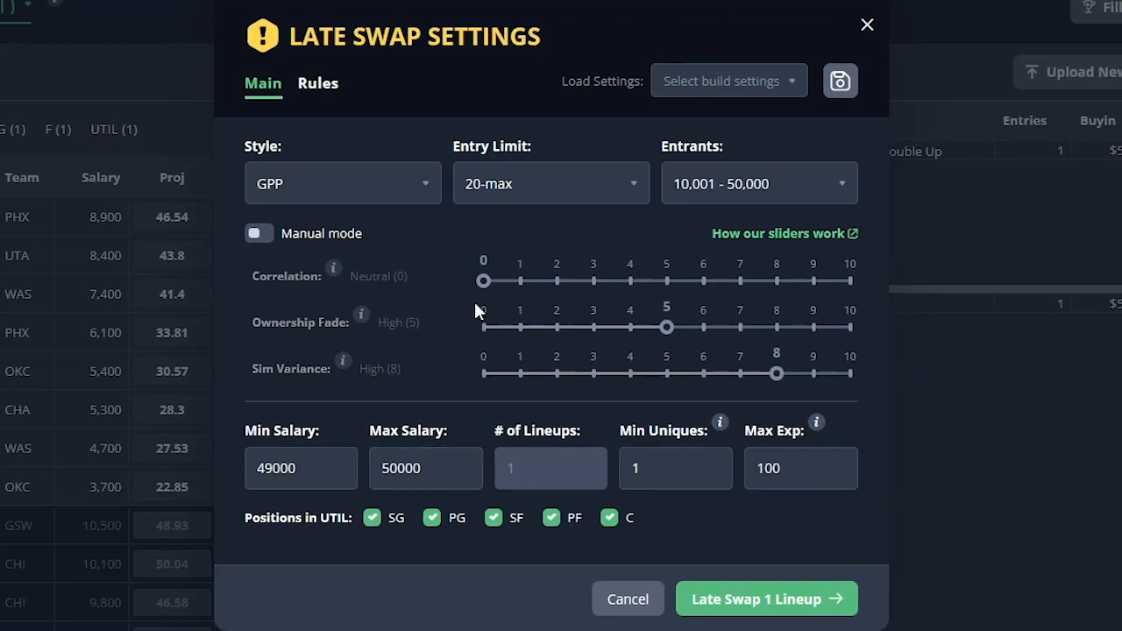
click(384, 198)
click(348, 263)
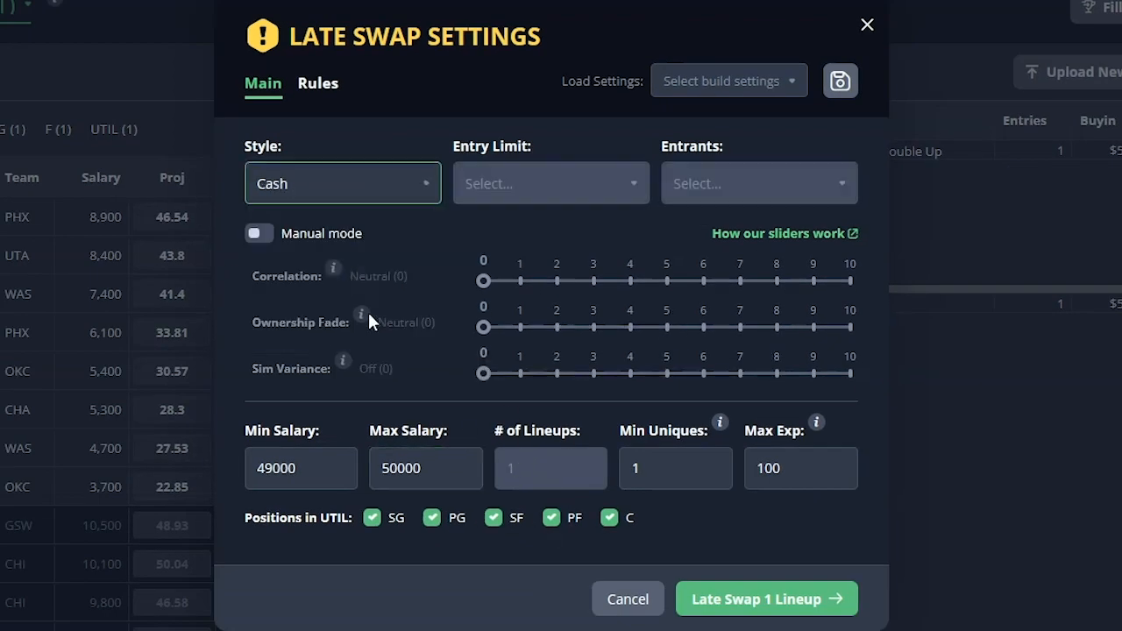
click(756, 600)
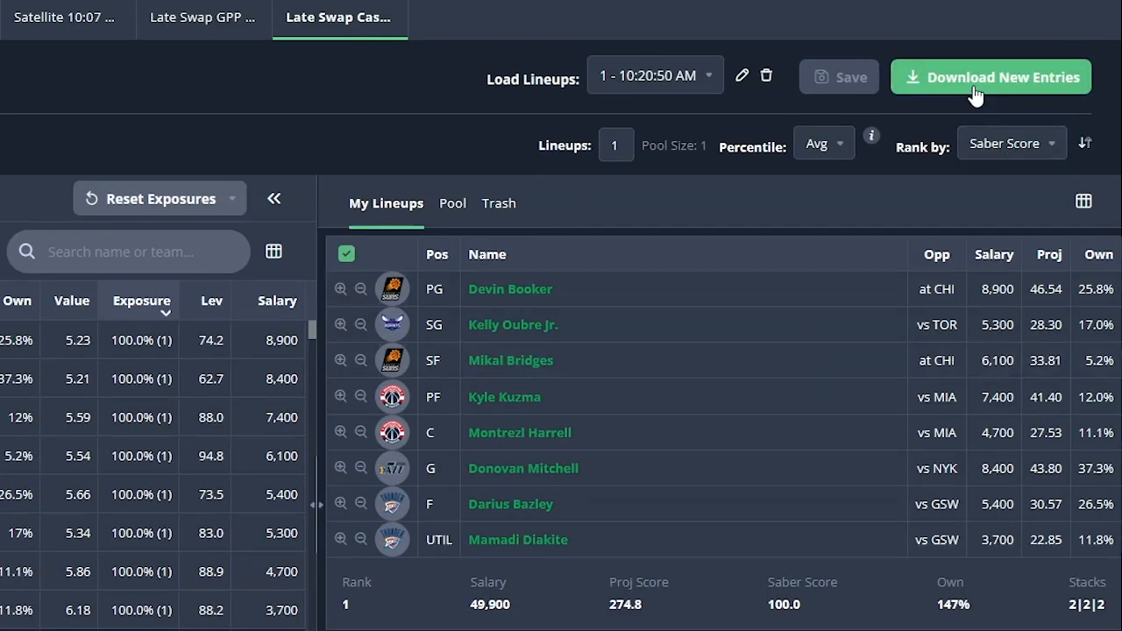
- Return to the entries, view the entries file upload prompt, and cancel it
click(93, 115)
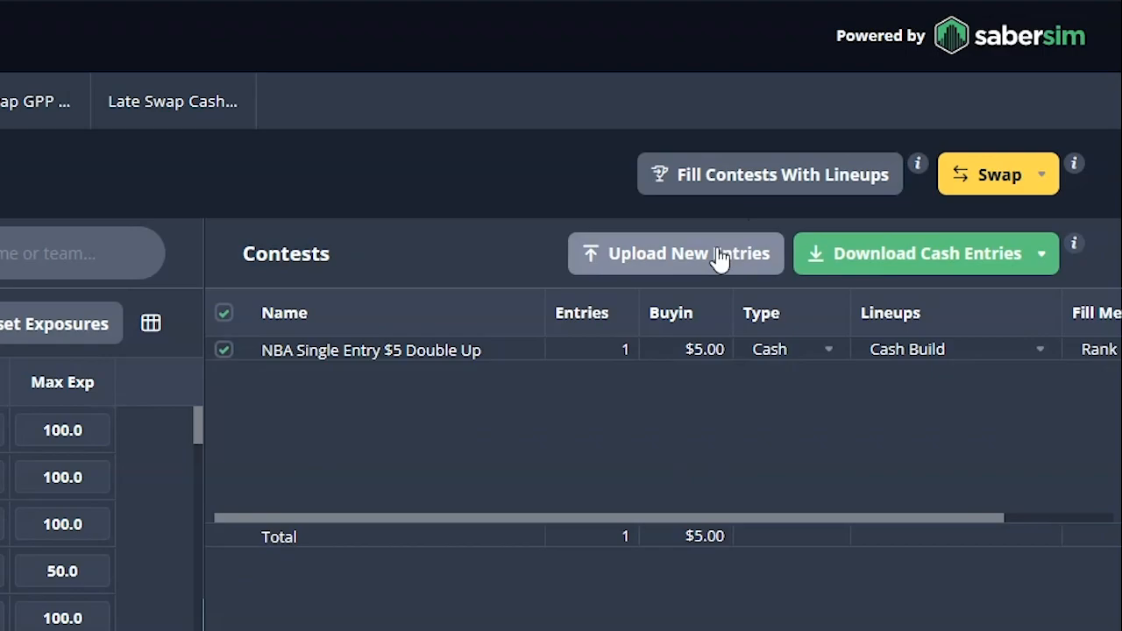
click(914, 199)
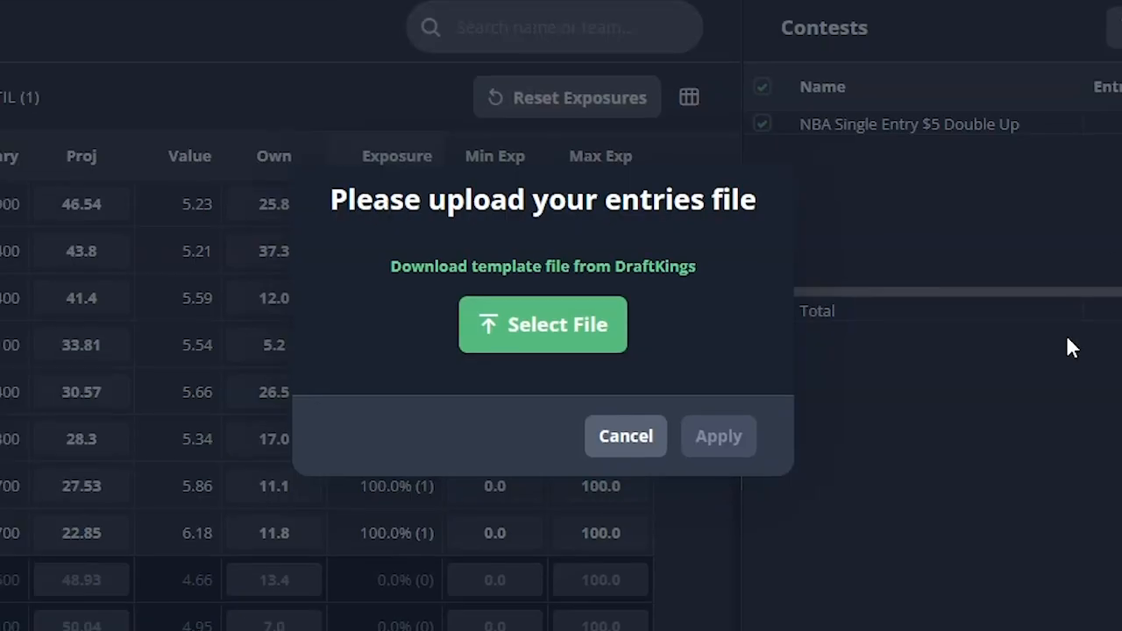
click(631, 449)
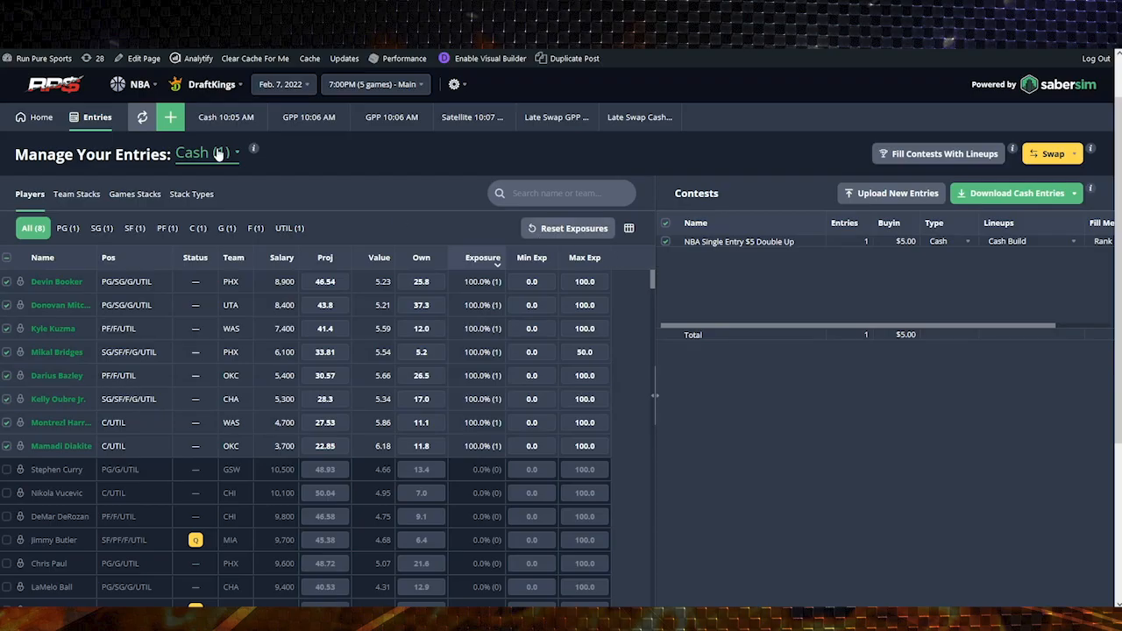
- Show all entries again, check the upload prompt for a new entries file, and dismiss it
click(219, 153)
click(226, 180)
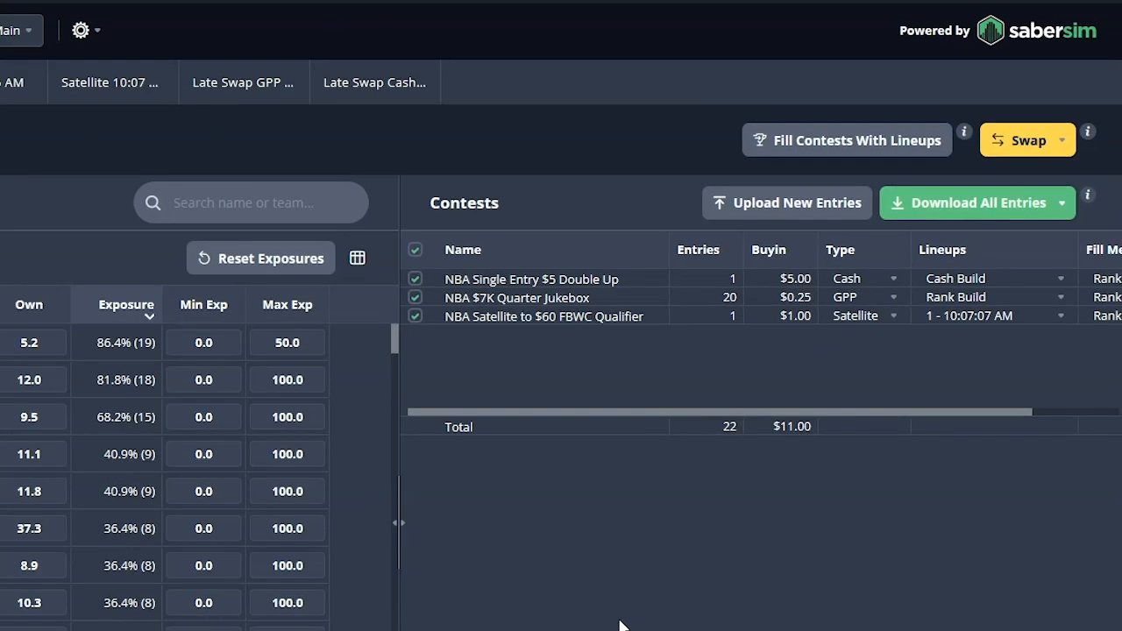
click(797, 201)
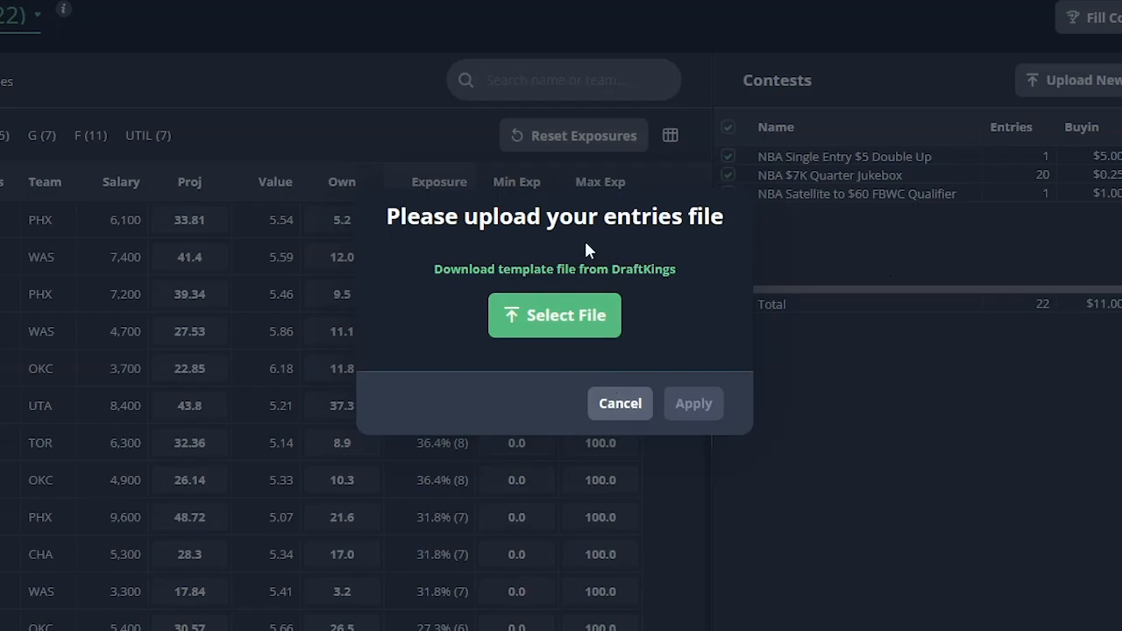
click(612, 412)
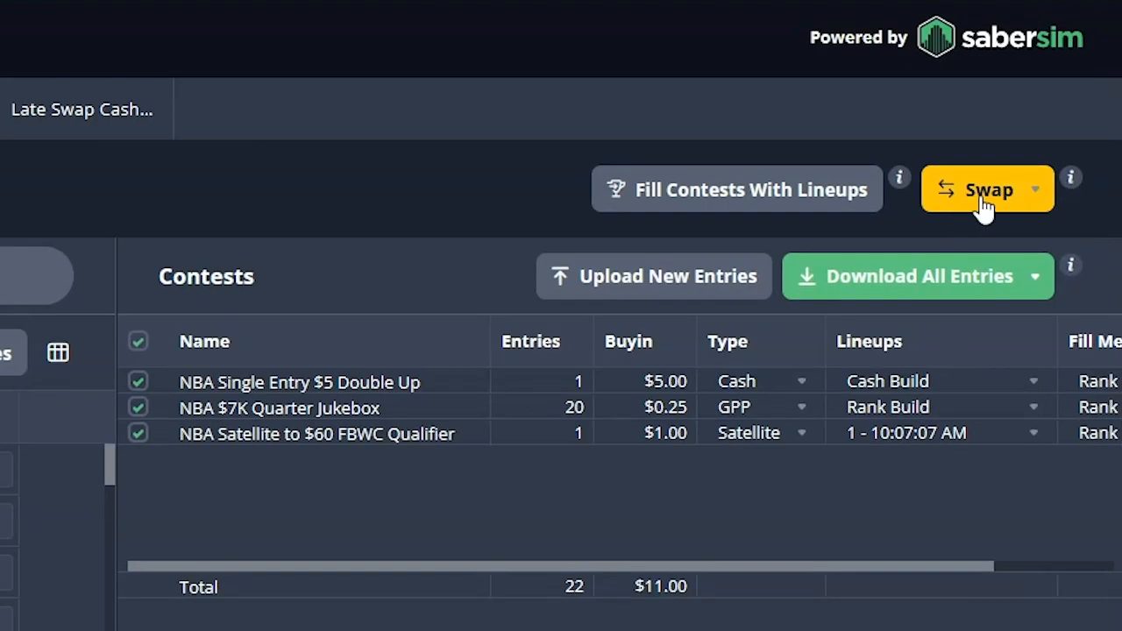
- Open the Late Swap settings for all entries and set the minimum salary to 0
click(984, 200)
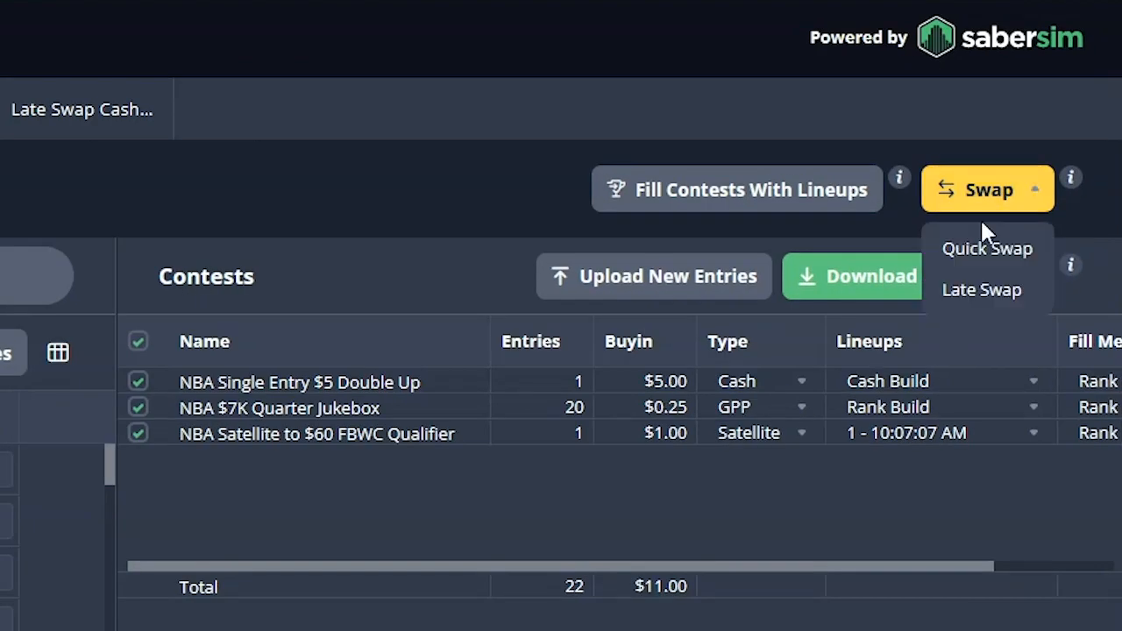
click(986, 287)
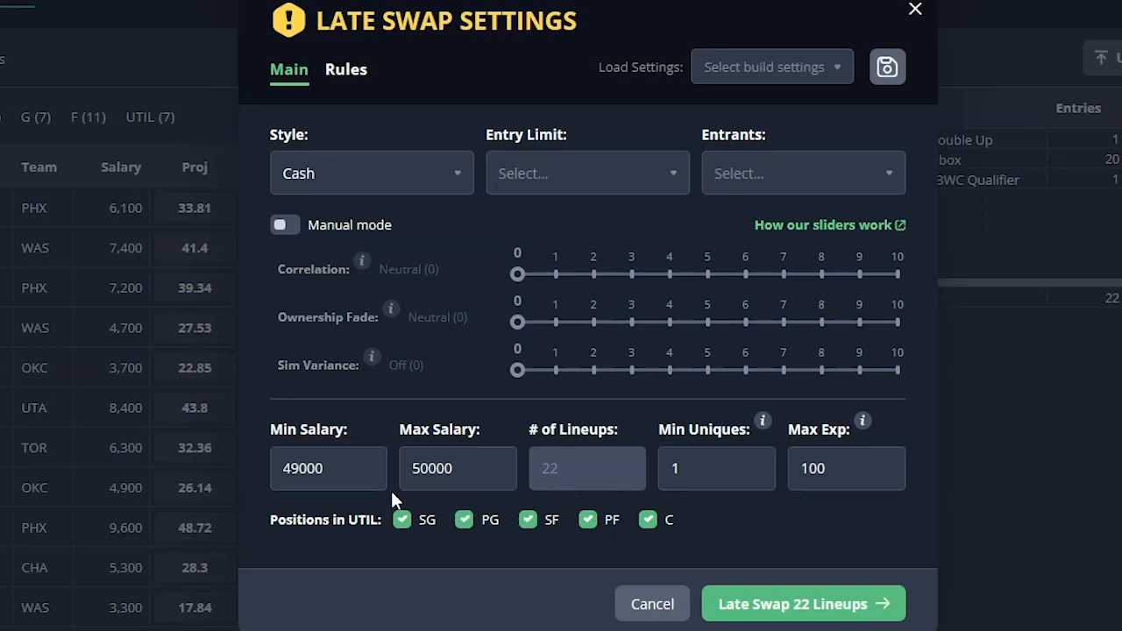
double_click(343, 465)
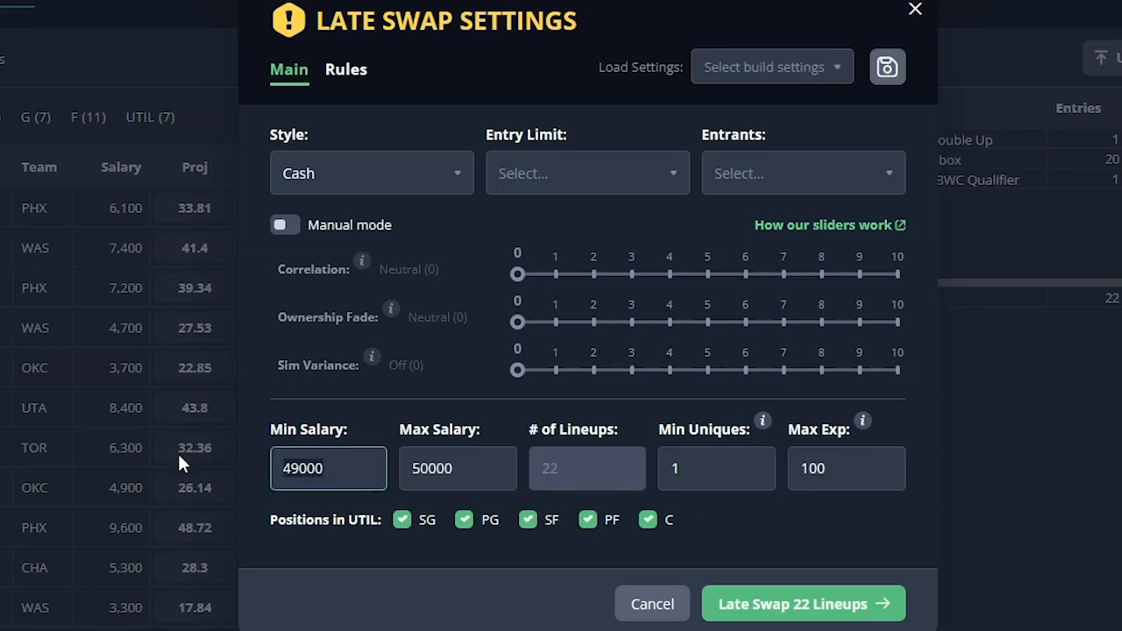
text(0)
click(347, 574)
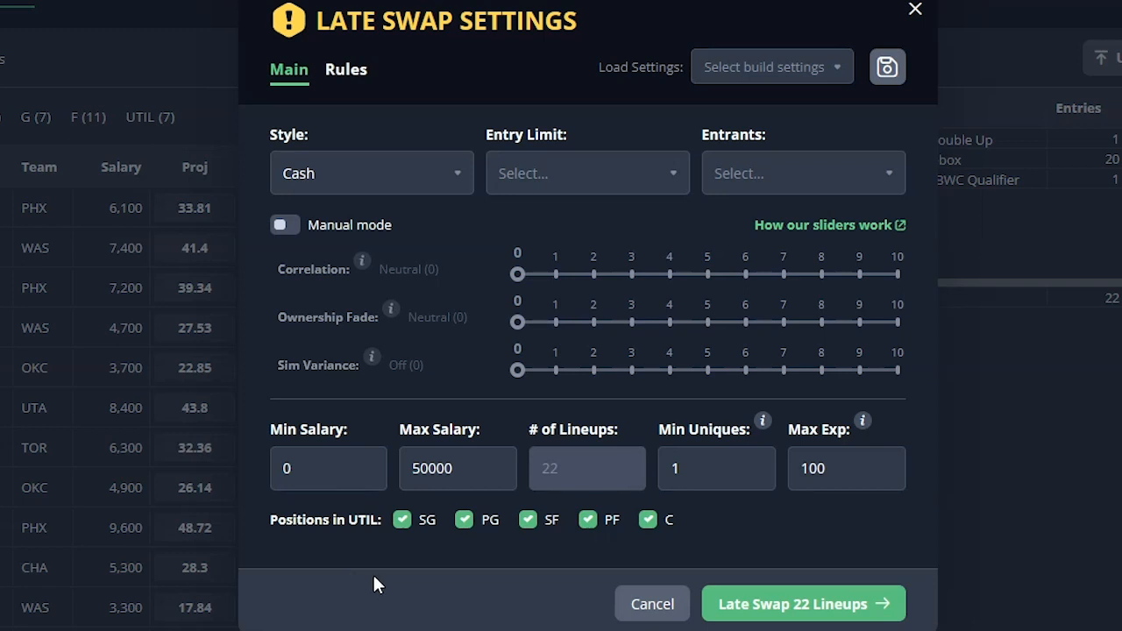
- Review the late swap's minimum uniques and maximum exposure settings, check its stacking rules, and return to the main settings
click(828, 465)
click(749, 465)
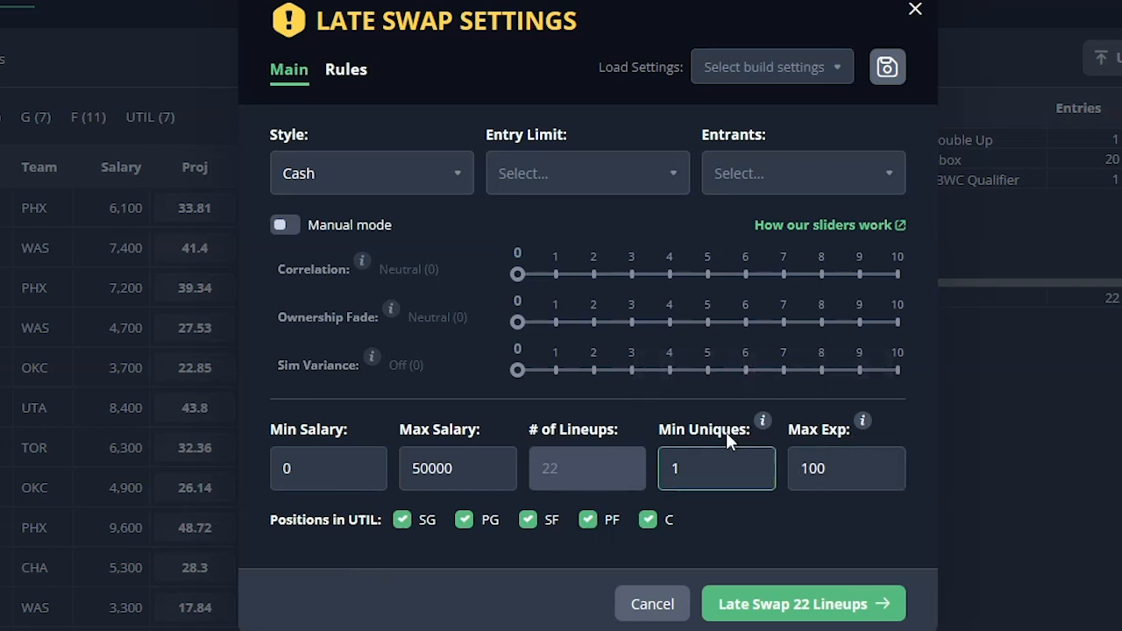
click(740, 543)
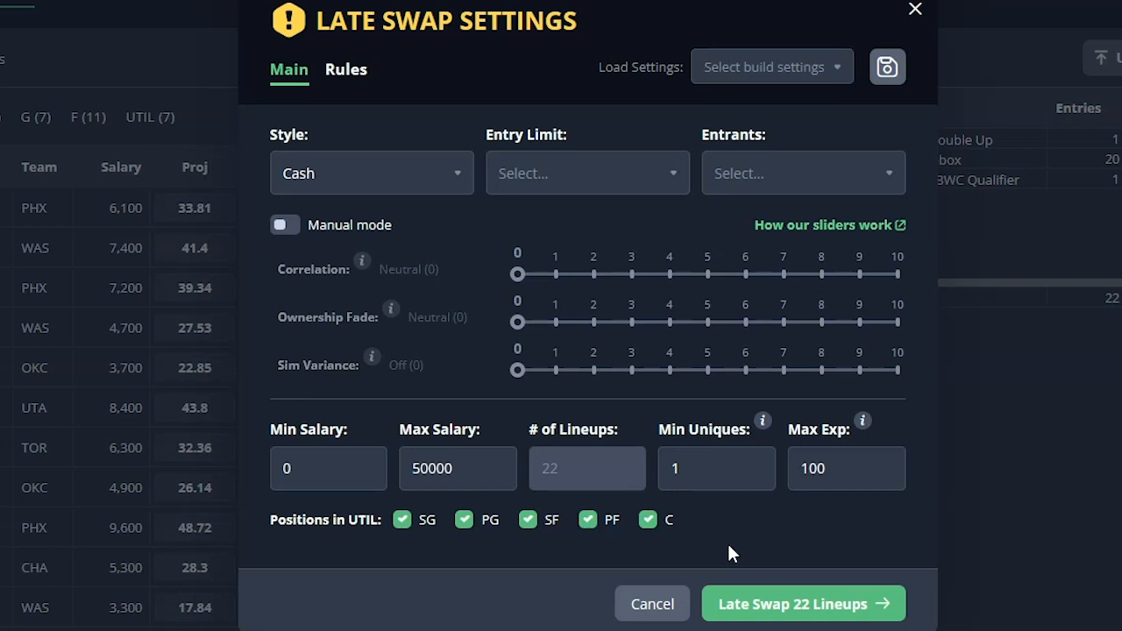
click(716, 464)
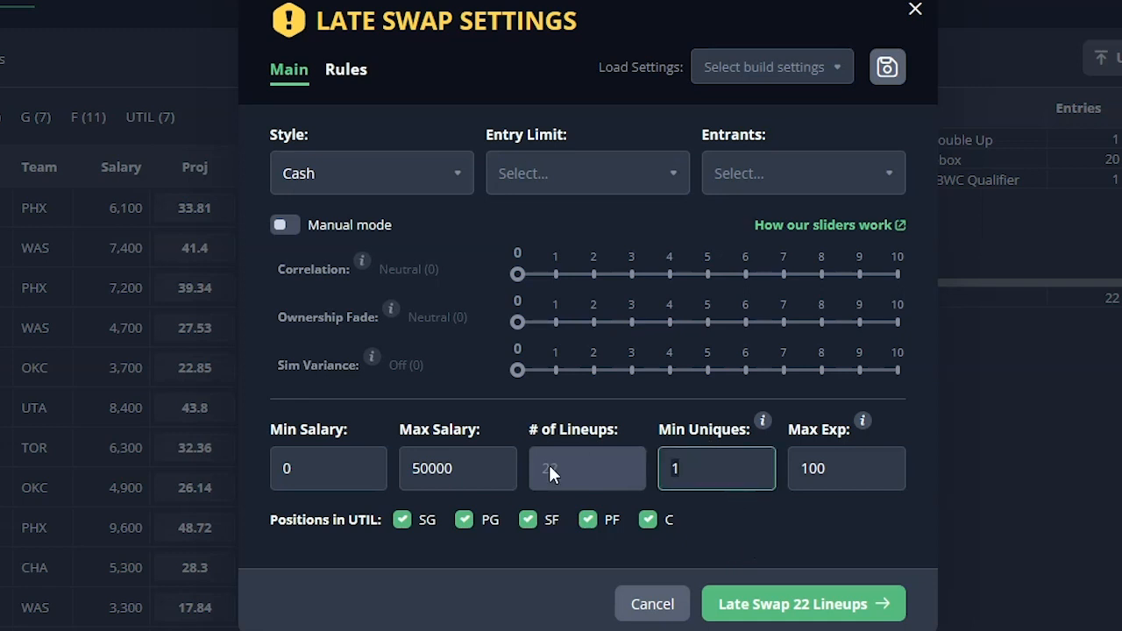
click(835, 541)
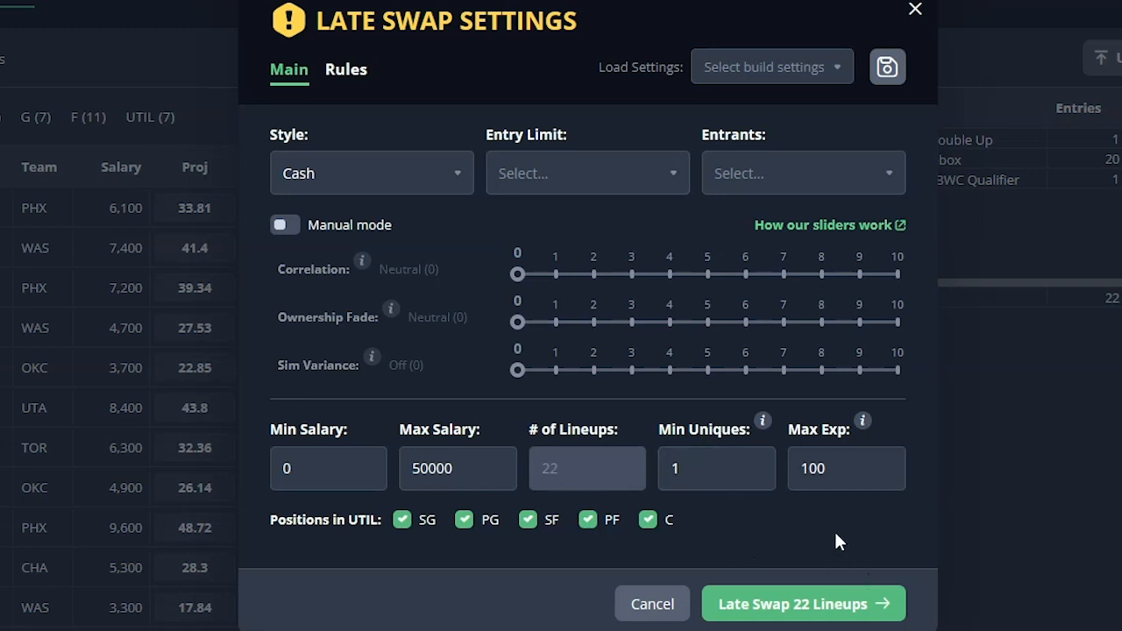
click(349, 73)
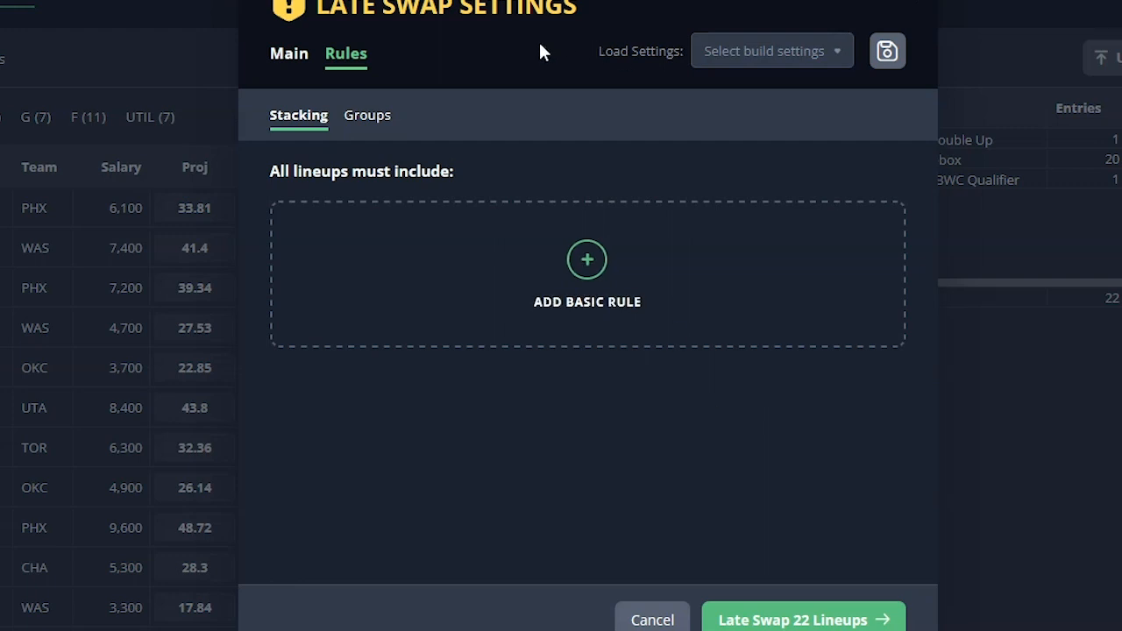
click(285, 54)
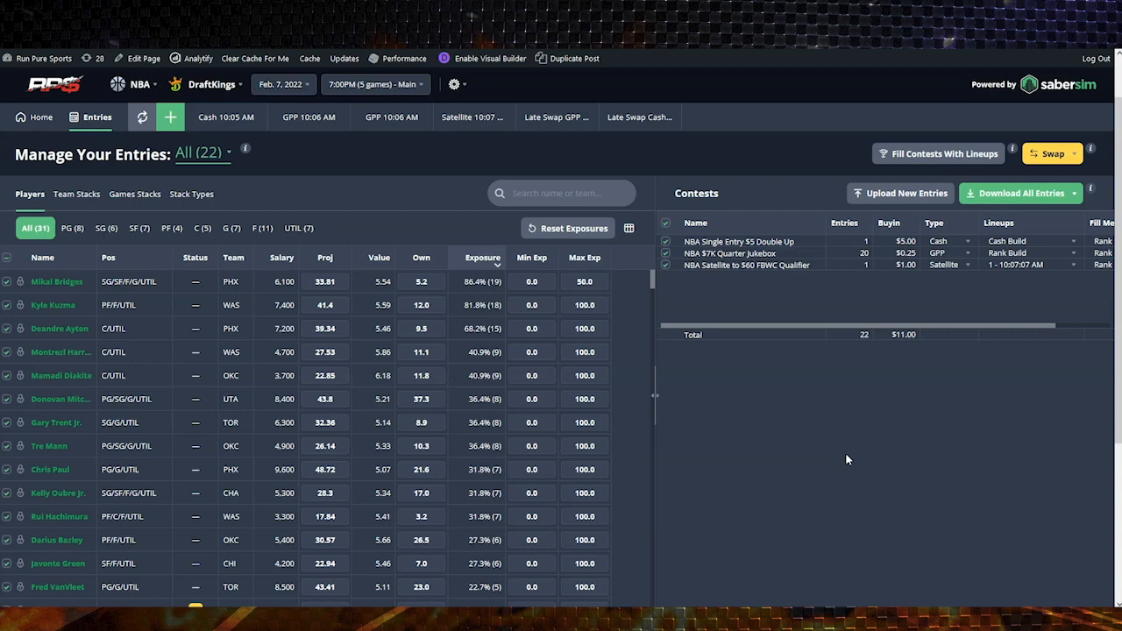